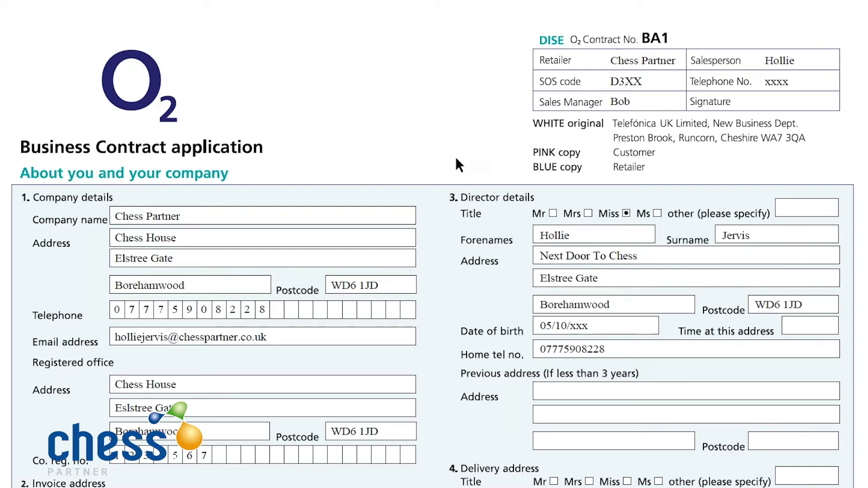
scroll(331, 186, "down", 1)
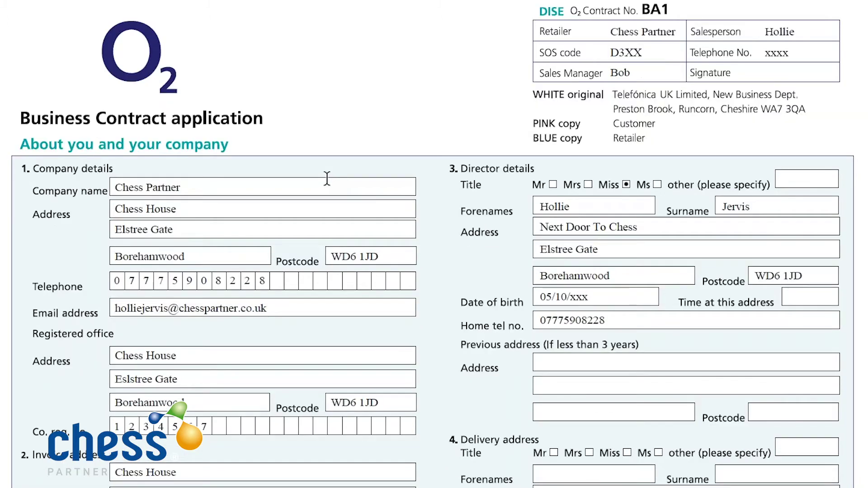
scroll(327, 184, "down", 1)
scroll(326, 184, "down", 1)
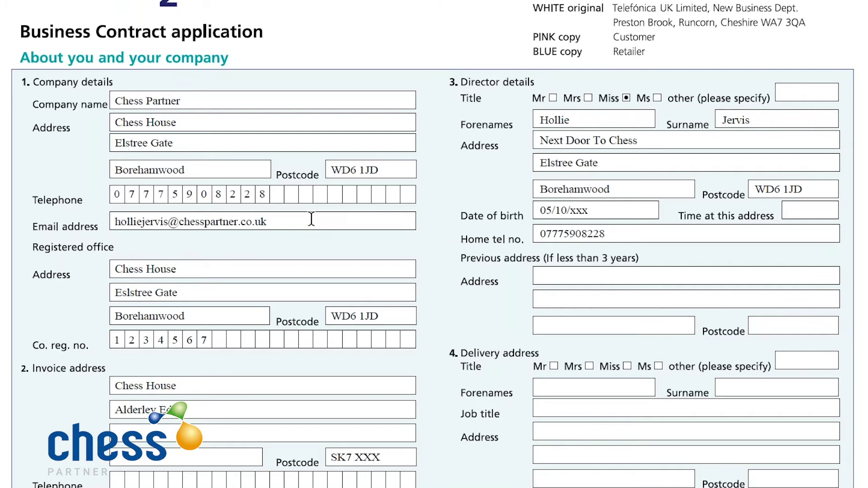
left_click(313, 96)
Append ' LTD' with correct capitalisation so the company name reads Chess Partner LTD.
type("lTD")
key("BackSpace")
key("BackSpace")
key("BackSpace")
type("LTD")
scroll(221, 352, "down", 1)
scroll(246, 383, "down", 1)
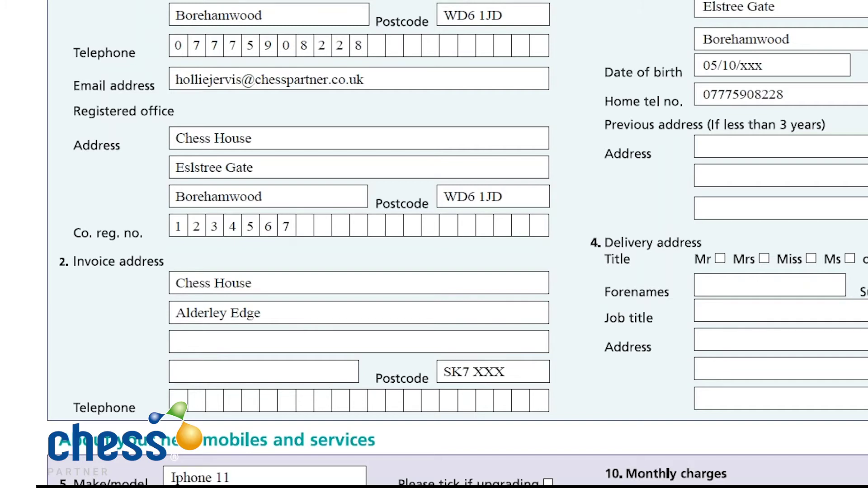
left_click(335, 311)
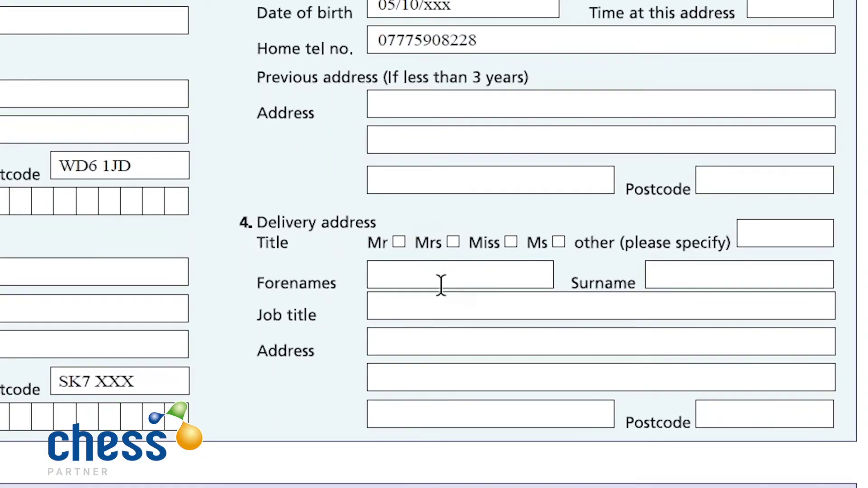
Select the delivery address Forenames field for editing.
left_click(443, 285)
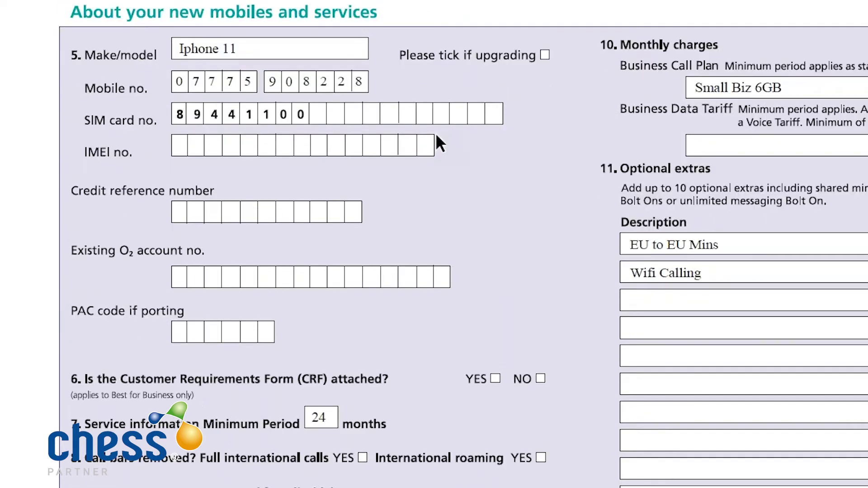
left_click(340, 46)
Enter SAMSUNG as the device make/model and tick the upgrade checkbox.
type("/ sMA")
type("MSUNG")
key("BackSpace")
key("BackSpace")
key("BackSpace")
key("BackSpace")
key("BackSpace")
key("BackSpace")
key("BackSpace")
key("BackSpace")
type("SAMSUNG")
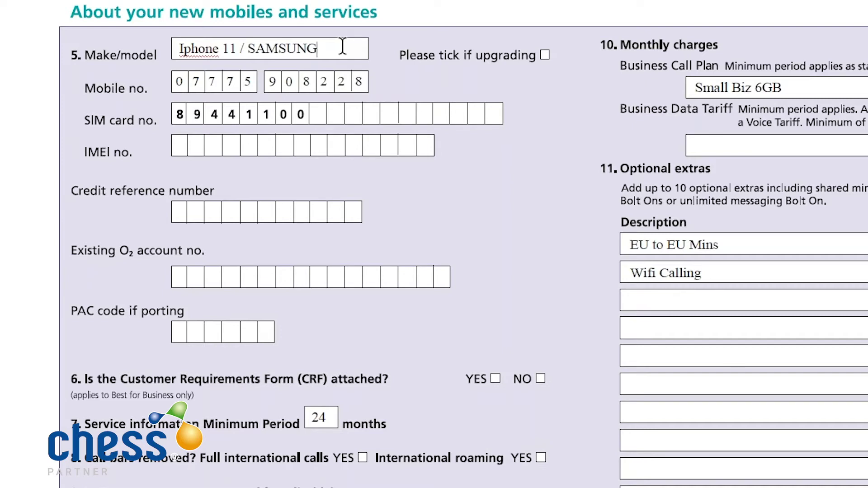
left_click(545, 54)
Finish the SIM card digits and enter the credit reference number.
left_click(316, 119)
left_click(179, 212)
type("123456")
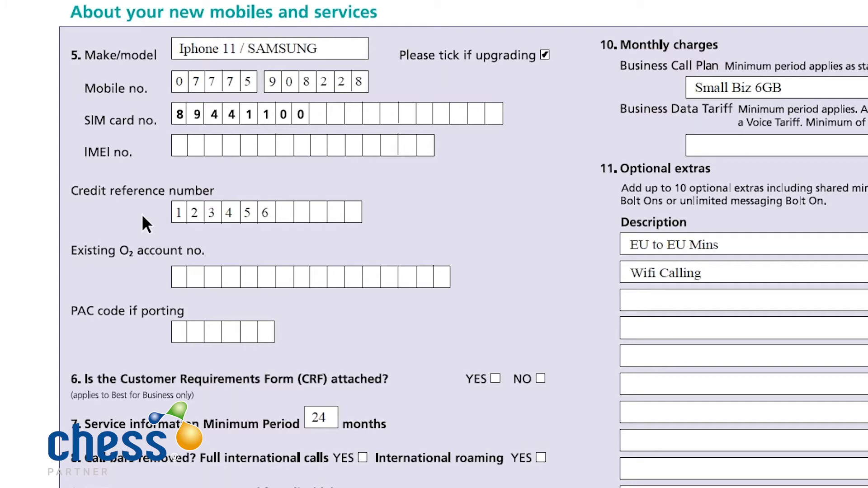
Enter the existing O2 account number and answer NO to the CRF-attached question.
left_click(190, 278)
left_click(185, 337)
left_click(540, 378)
Tick YES to remove both the international roaming and full international calls bars.
scroll(462, 421, "down", 2)
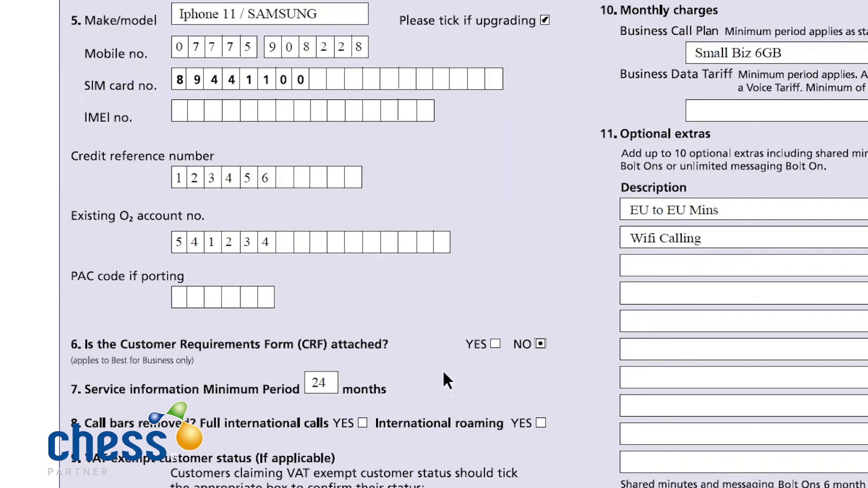
scroll(443, 378, "down", 6)
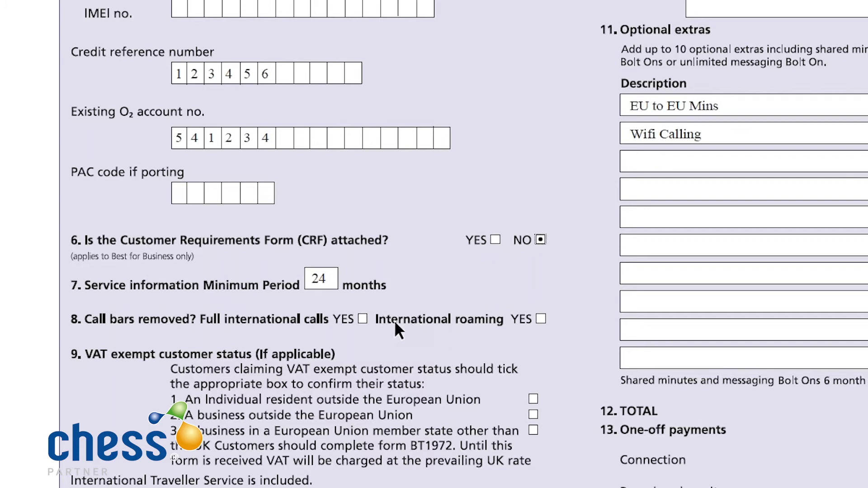
left_click(541, 319)
left_click(361, 319)
scroll(482, 424, "down", 1)
right_click(497, 441)
left_click(423, 423)
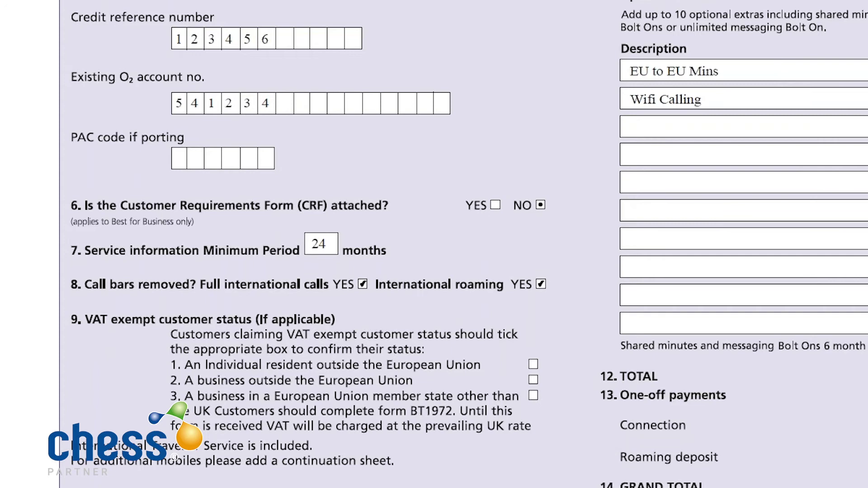
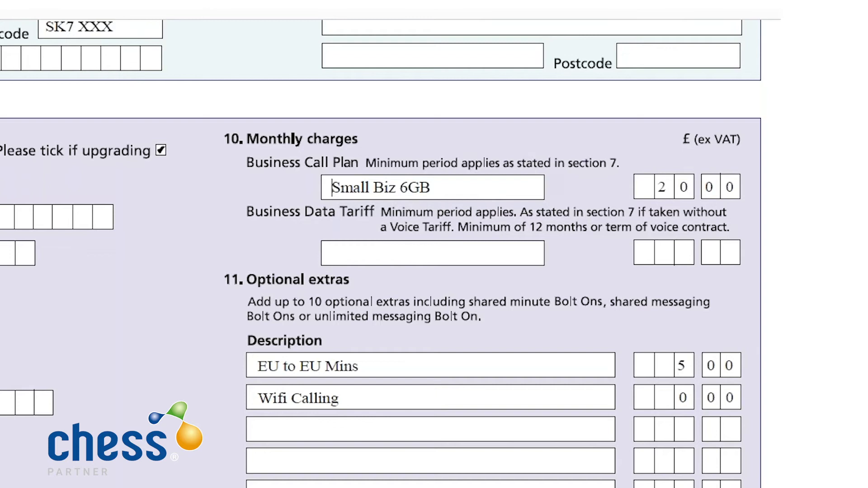
Rename the call plan to X10 Small Biz 6GB and set its monthly price to 200.00.
type("X10")
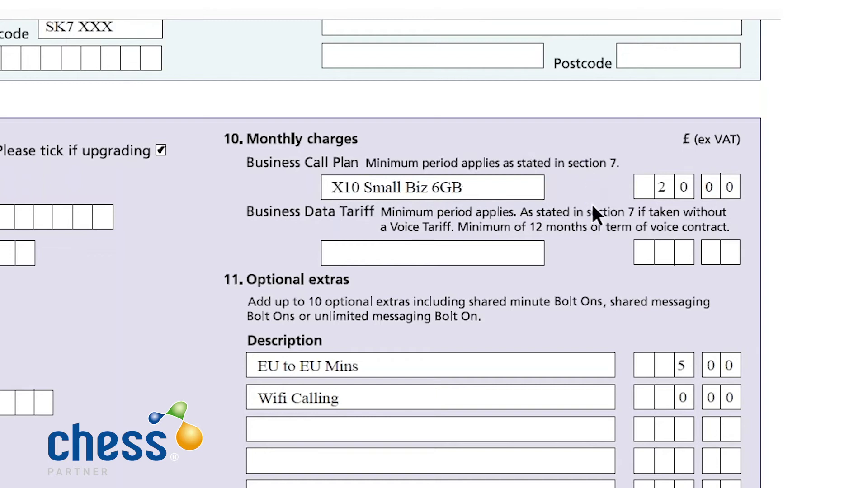
left_click(687, 187)
key("BackSpace")
key("BackSpace")
type("2")
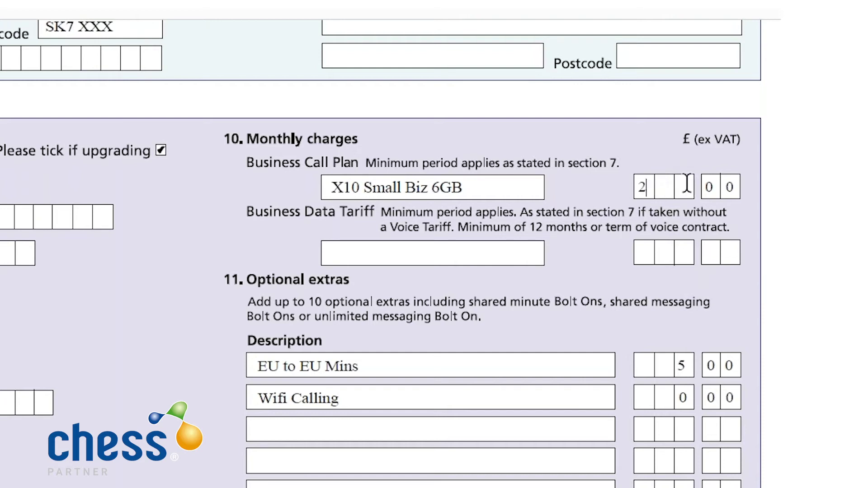
type("00")
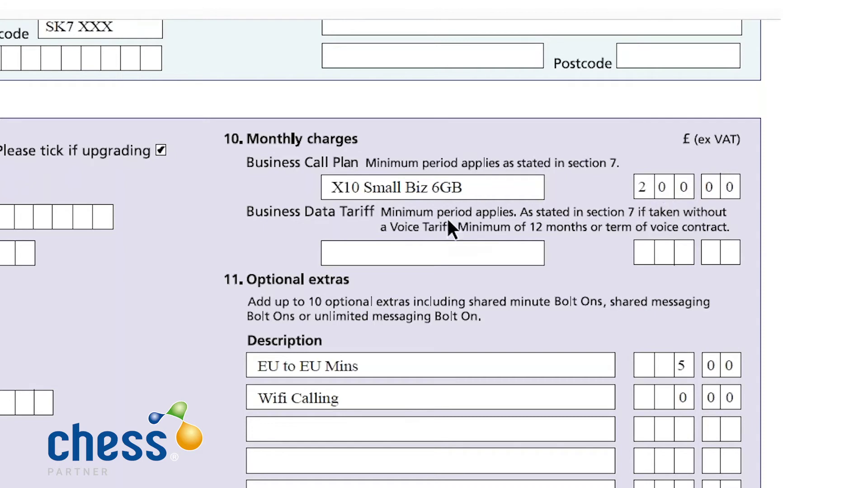
scroll(440, 311, "down", 1)
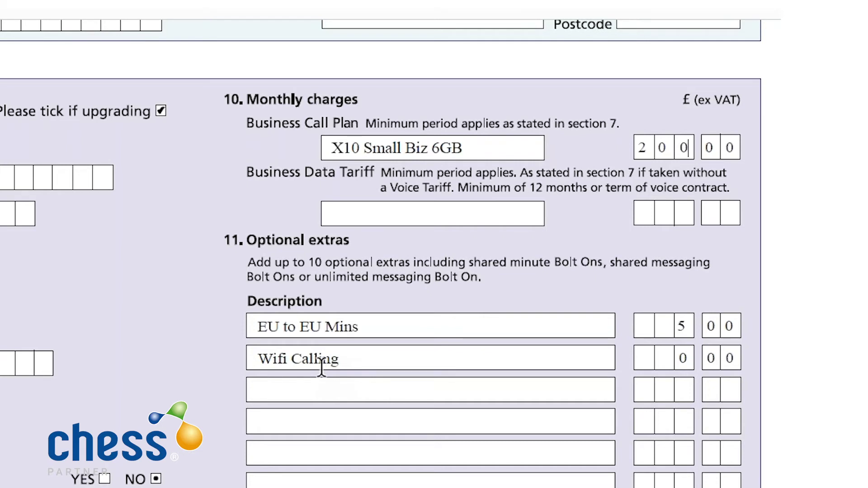
Prefix EU to EU Mins and Wifi Calling with X10, pricing EU to EU Mins at 50.00.
left_click(258, 328)
type("X10")
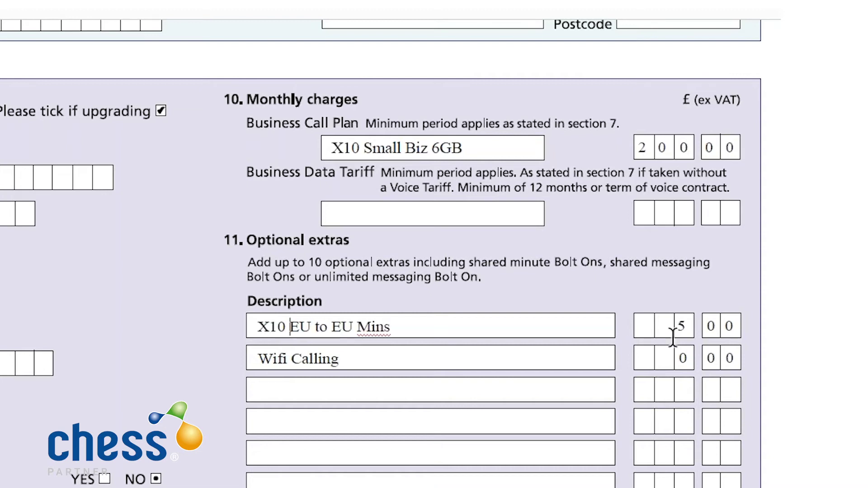
left_click(689, 330)
key("BackSpace")
left_click(664, 330)
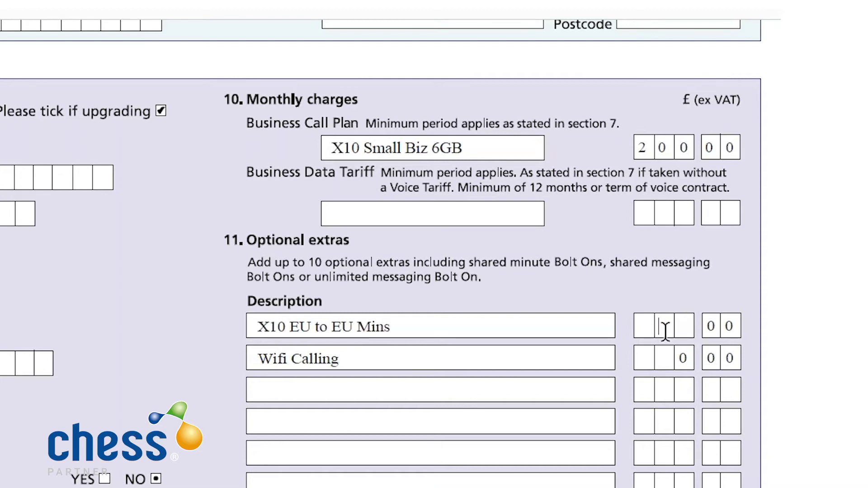
type("5")
left_click(691, 330)
type("0")
left_click(476, 427)
left_click(258, 360)
type("X10")
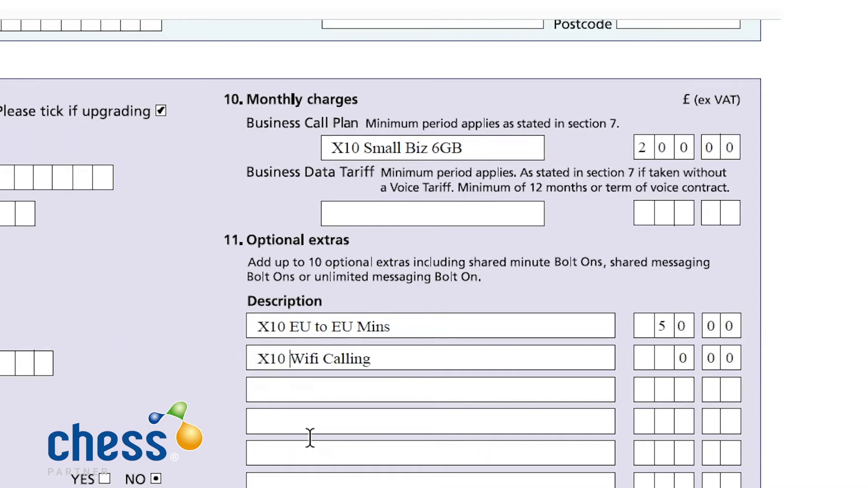
Change the TOTAL amount to 250.00.
scroll(381, 416, "down", 1)
scroll(381, 416, "down", 5)
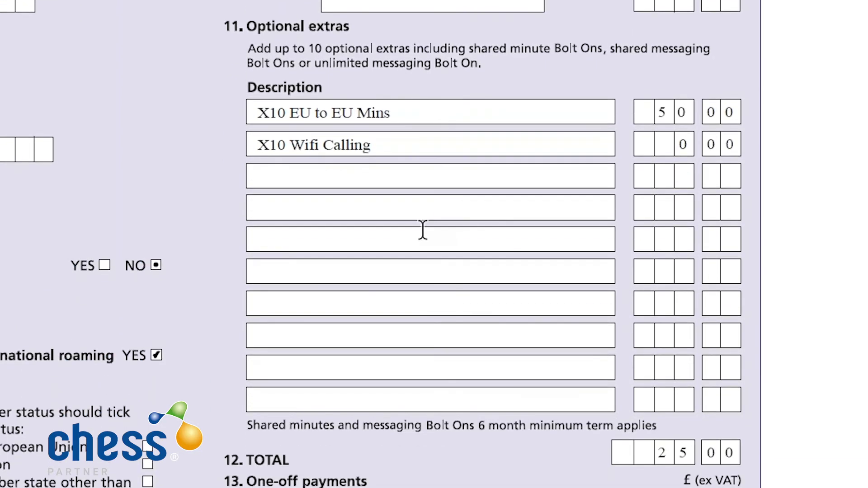
scroll(423, 231, "down", 2)
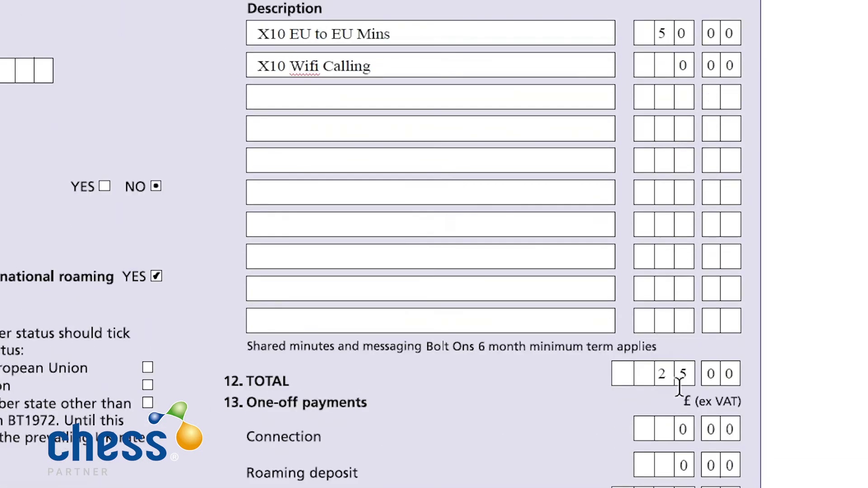
left_click(668, 375)
key("BackSpace")
left_click(639, 379)
type("2")
left_click(668, 374)
type("5")
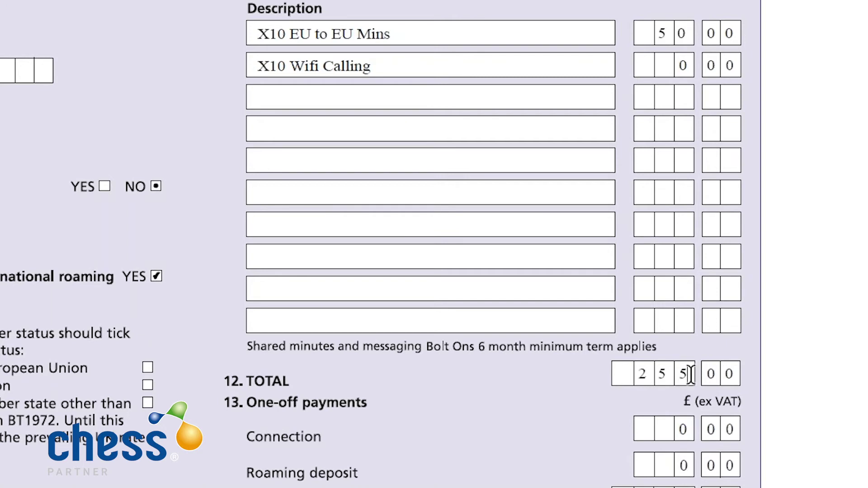
key("BackSpace")
type("0")
Change the GRAND TOTAL amount to 250.00 to match the TOTAL.
scroll(672, 443, "down", 3)
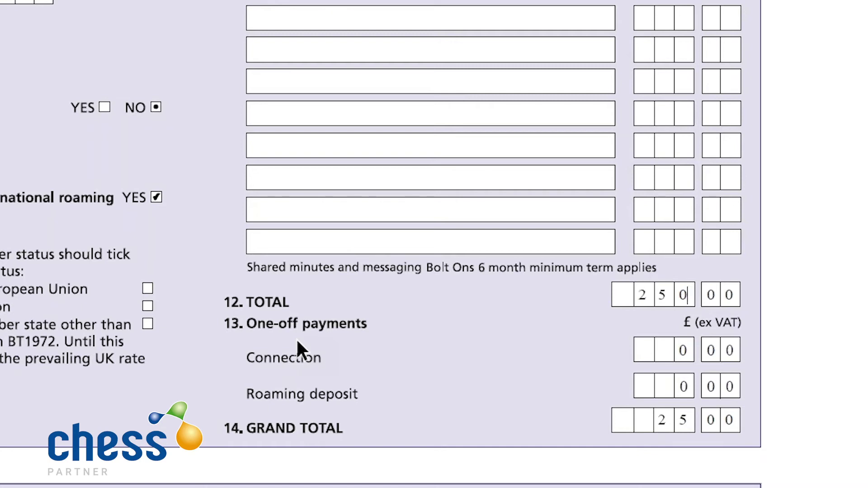
scroll(437, 450, "down", 1)
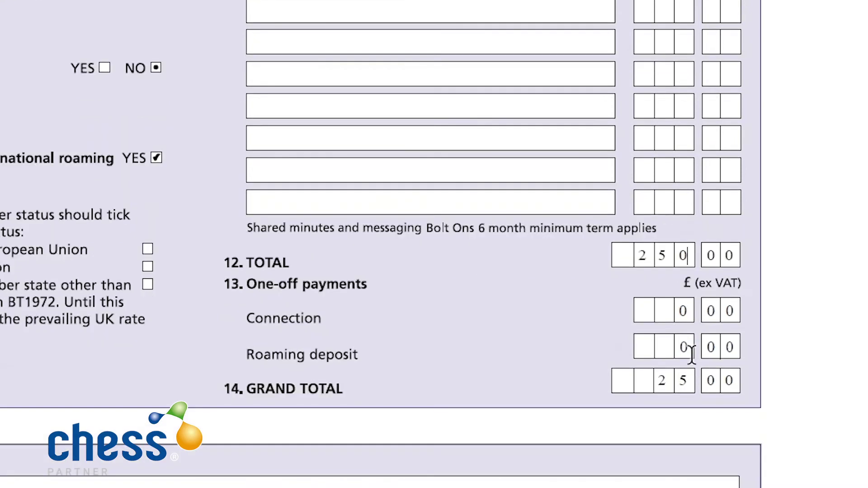
left_click(661, 381)
key("BackSpace")
type("25")
key("BackSpace")
type("00")
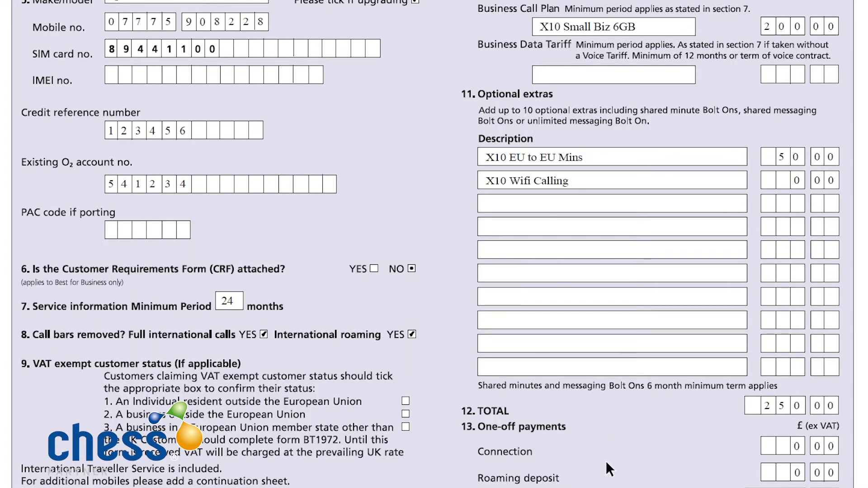
Scroll down the form to section 15 Special instructions/promotions.
scroll(606, 460, "down", 3)
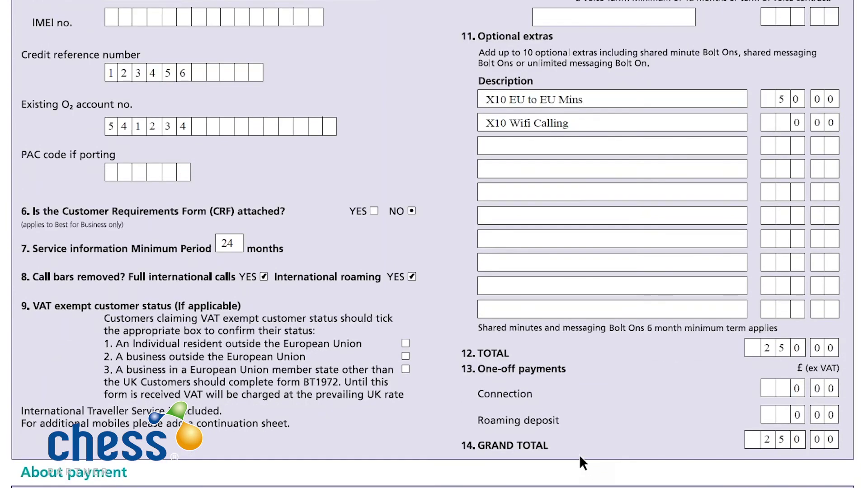
scroll(576, 454, "down", 5)
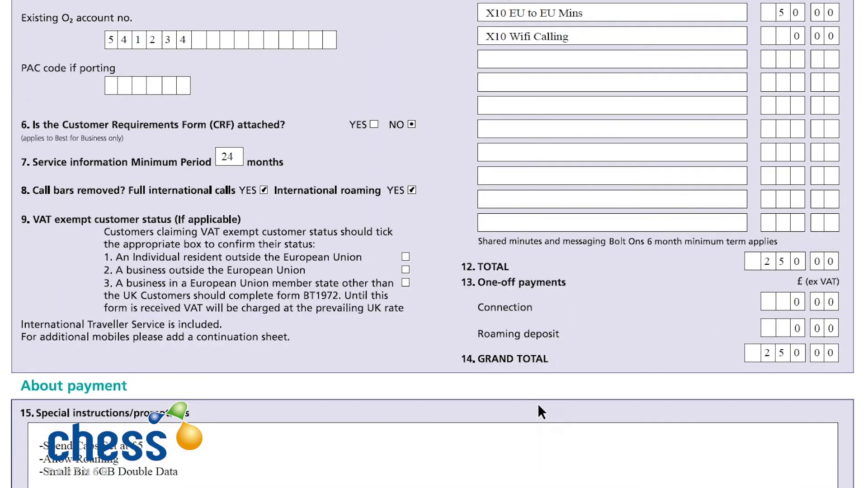
scroll(538, 403, "down", 10)
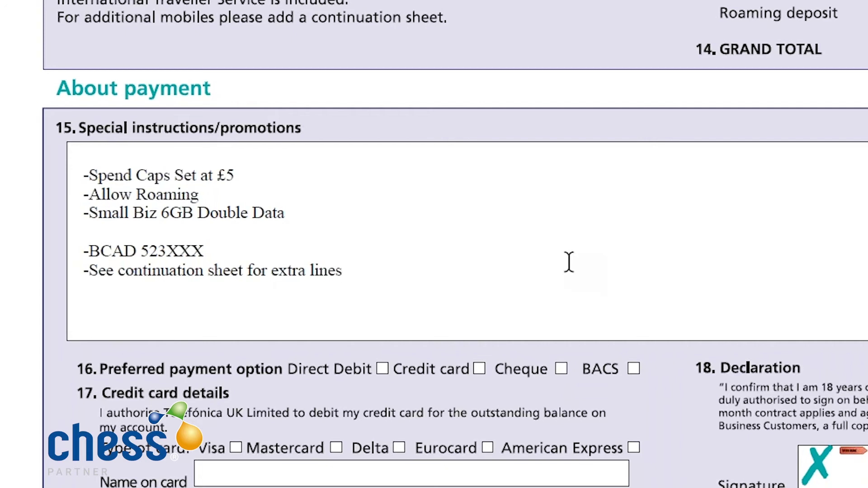
Extend the spend caps line to read '-Spend Caps Set at £5,£10,£15'.
left_click(330, 173)
type(",£10,£15")
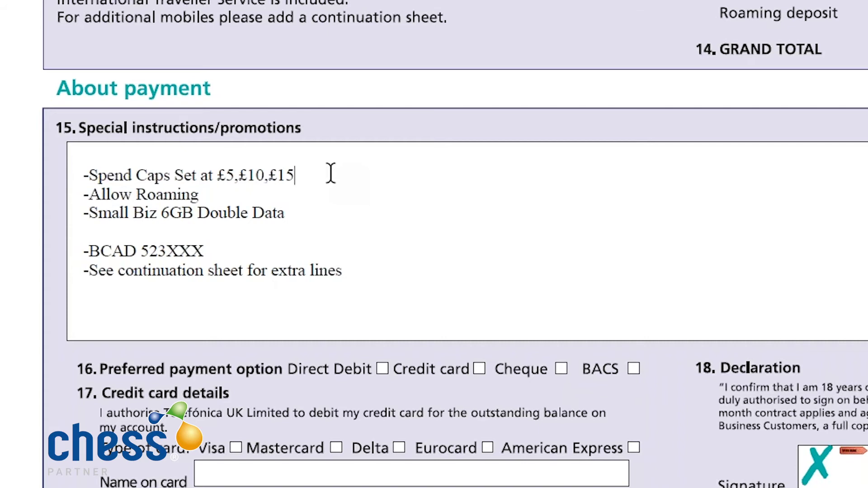
key("Down")
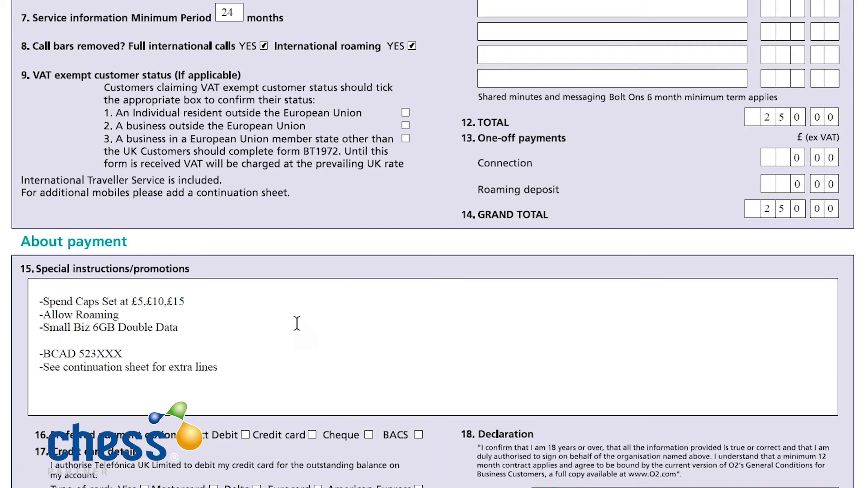
Add a '-----------' divider below Double Data and complete the BCAD and continuation-sheet lines.
left_click(262, 324)
left_click(195, 340)
type("-----------")
left_click(193, 354)
left_click(299, 362)
scroll(298, 361, "up", 4)
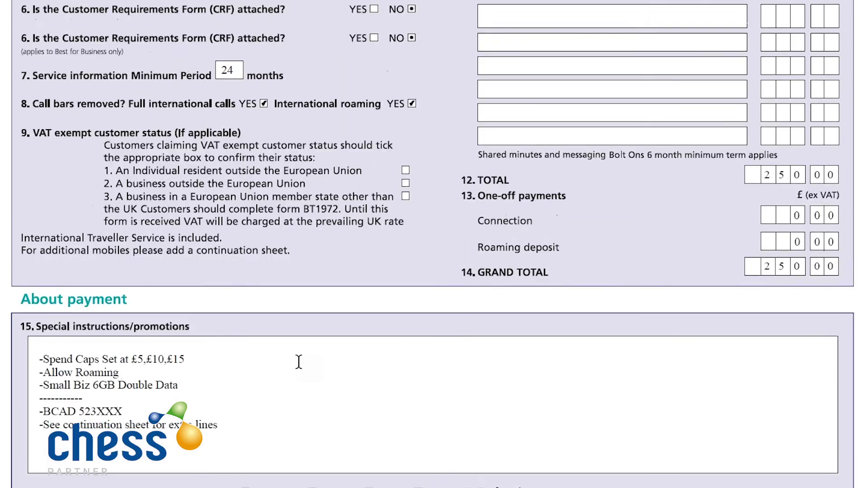
scroll(109, 110, "up", 5)
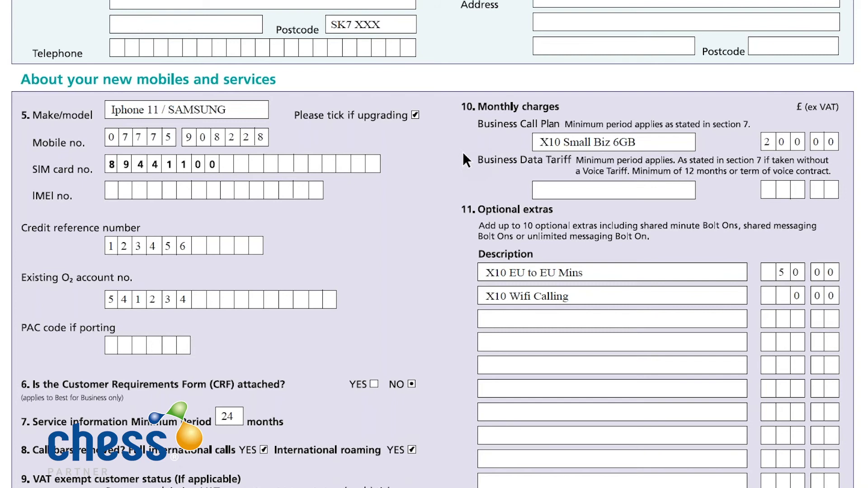
scroll(540, 208, "down", 1)
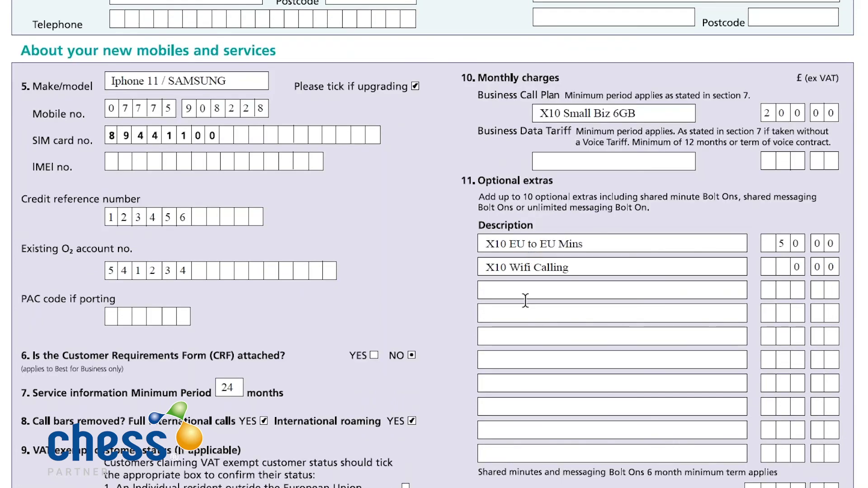
scroll(529, 341, "down", 12)
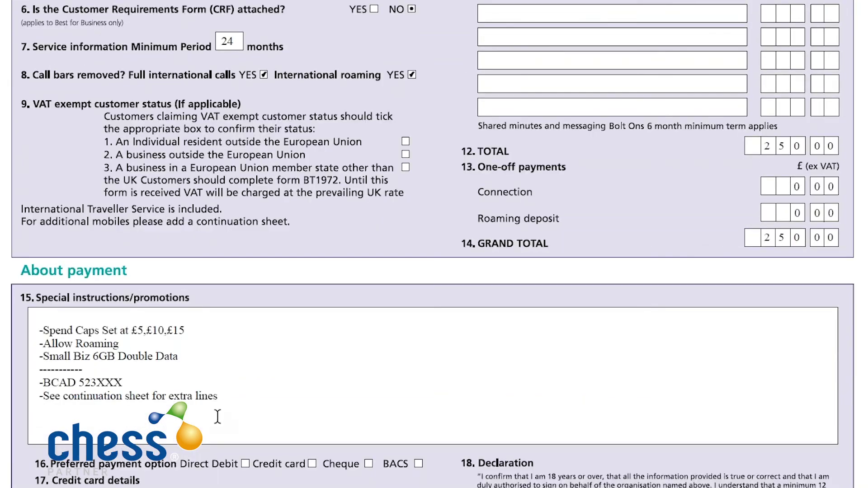
left_click(217, 416)
scroll(718, 459, "down", 5)
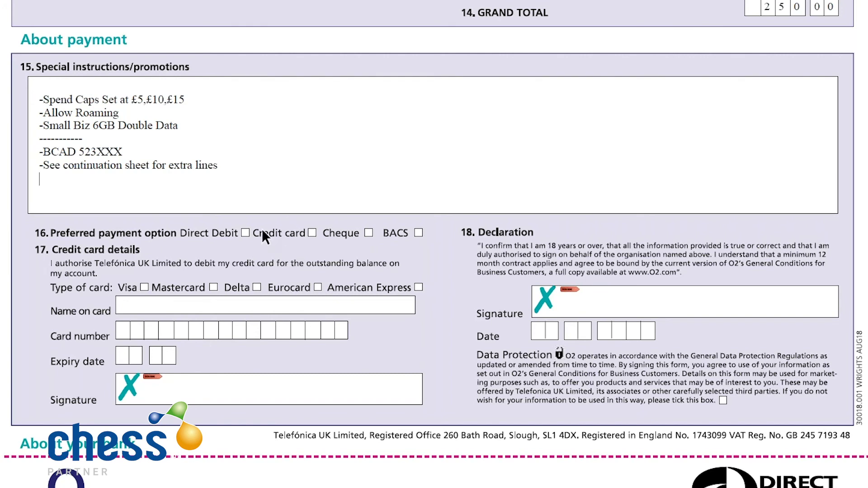
Tick Direct Debit as the preferred payment option, cancelling the Digital ID prompt on the signature field.
left_click(245, 232)
scroll(256, 295, "down", 5)
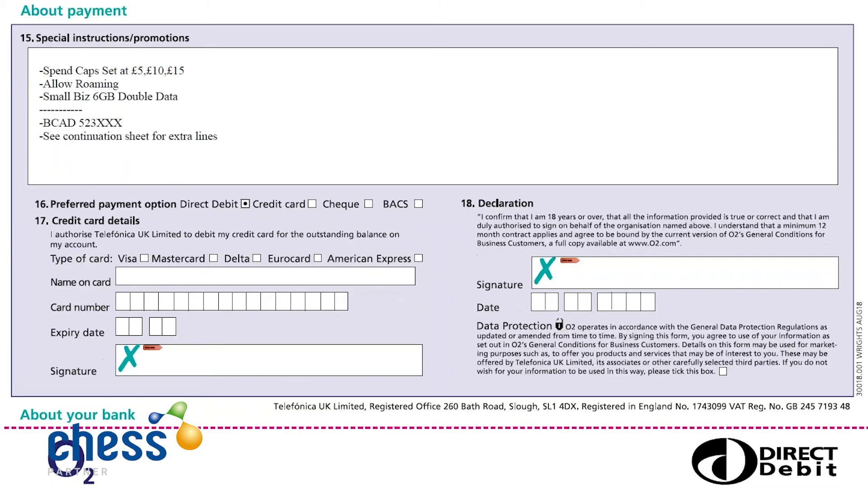
scroll(259, 297, "down", 2)
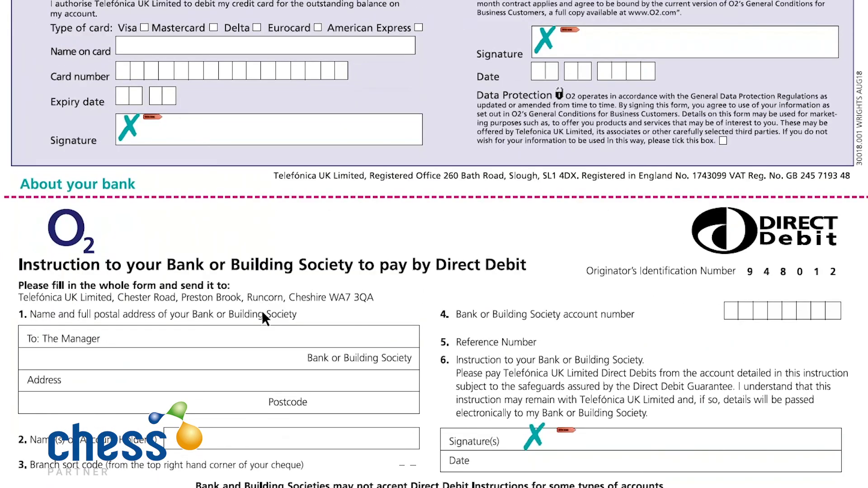
left_click(592, 411)
left_click(677, 256)
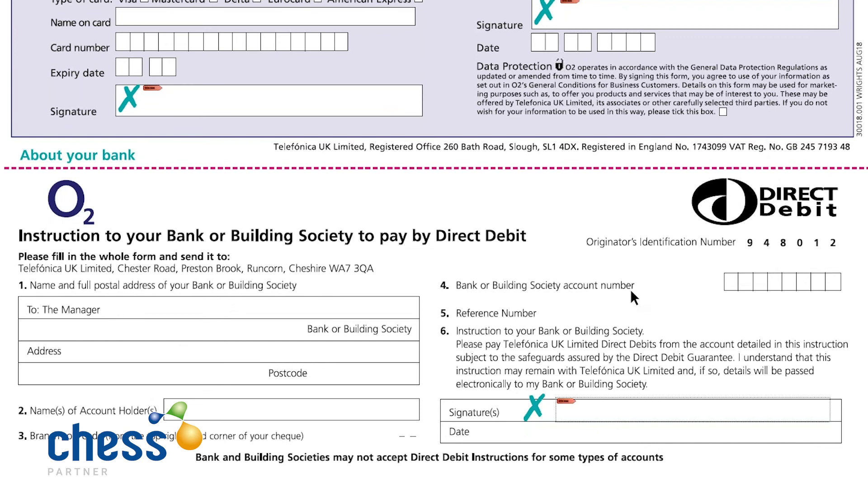
scroll(630, 289, "up", 5)
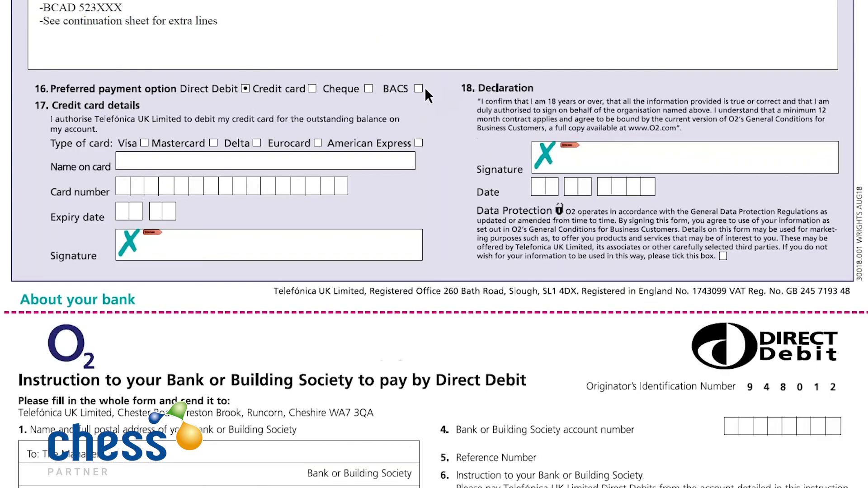
Tick BACS alongside Direct Debit, cancelling the Digital ID prompt on the card signature field.
left_click(420, 89)
left_click(596, 164)
left_click(694, 247)
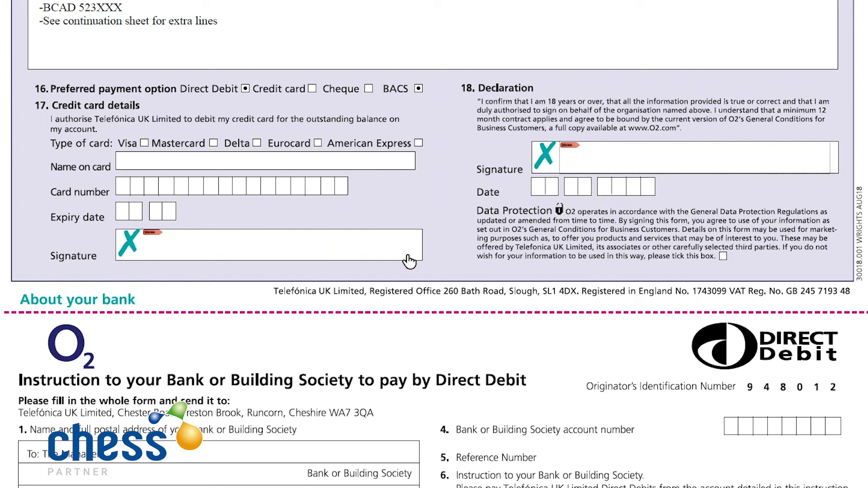
scroll(408, 255, "down", 5)
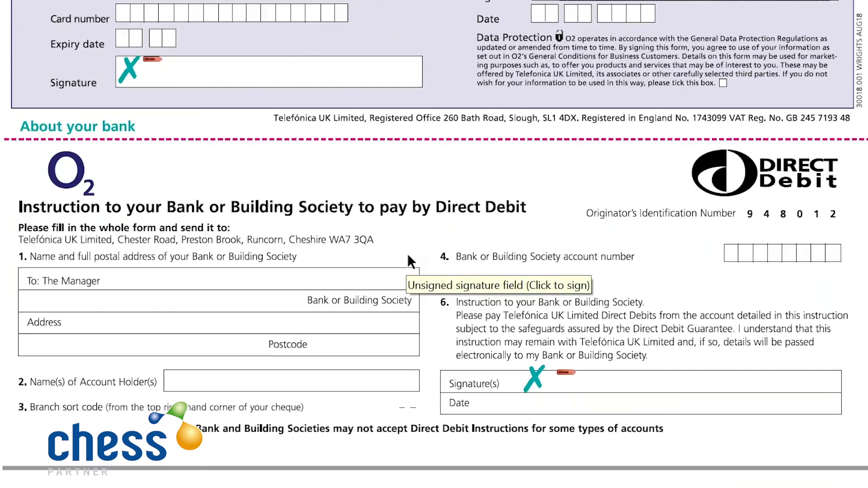
scroll(434, 339, "down", 1)
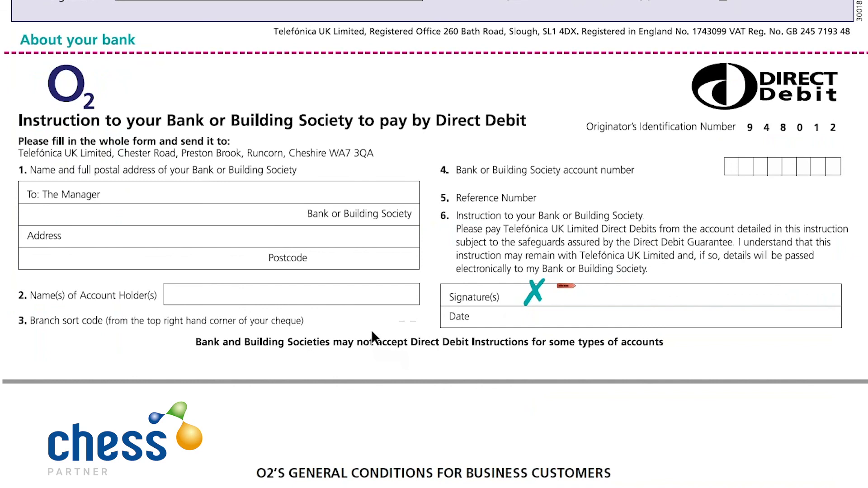
scroll(370, 329, "down", 5)
scroll(367, 316, "down", 2)
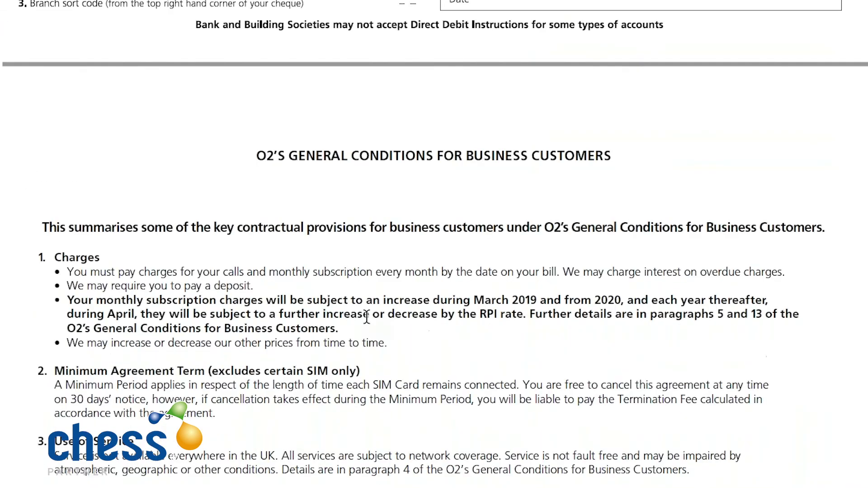
scroll(366, 317, "down", 2)
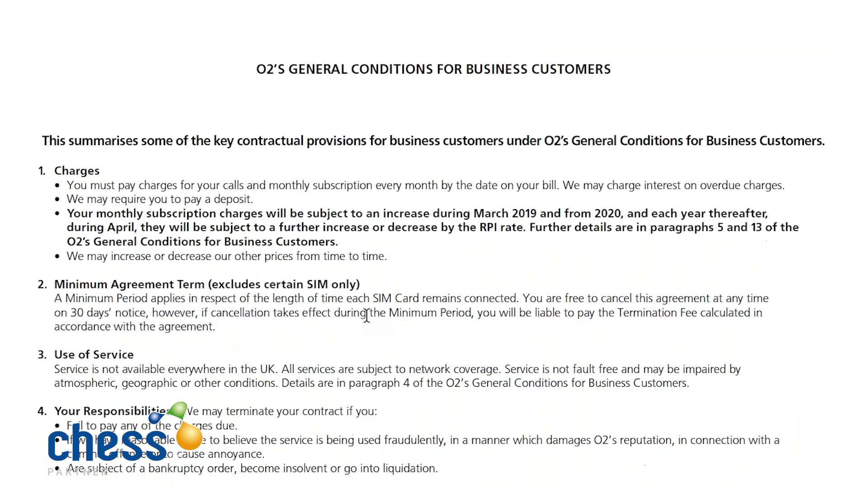
scroll(367, 309, "down", 1)
scroll(303, 474, "down", 1)
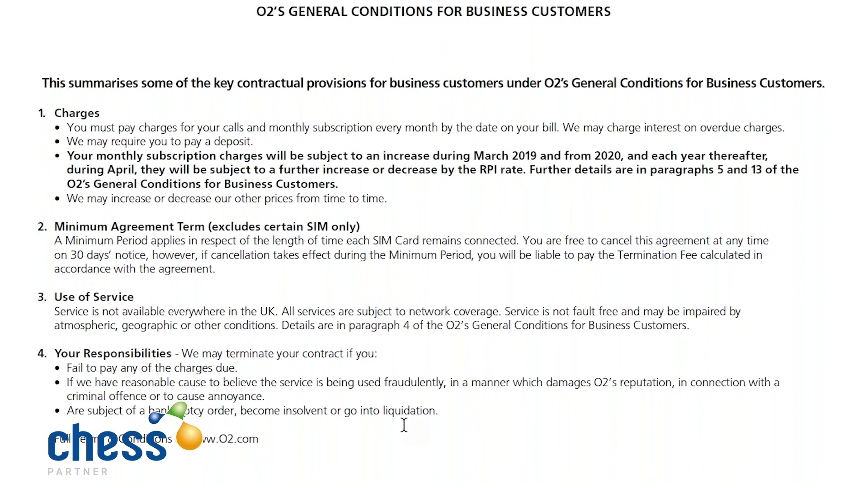
scroll(404, 425, "up", 1)
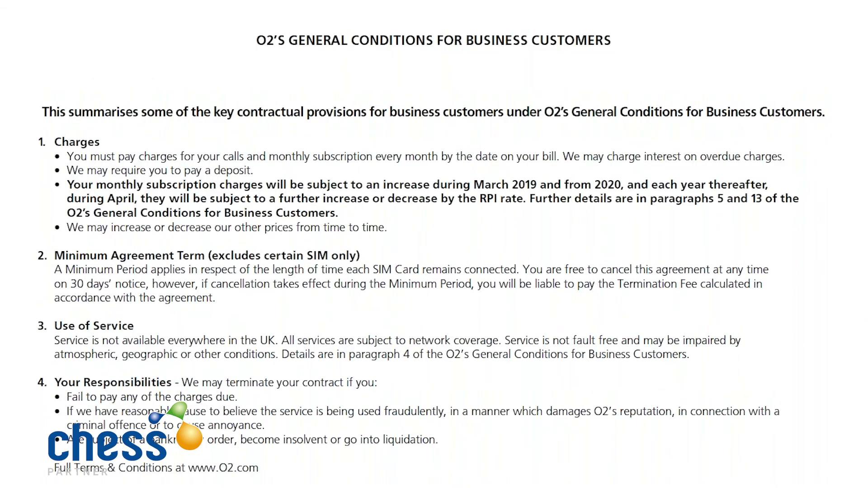
scroll(844, 183, "up", 15)
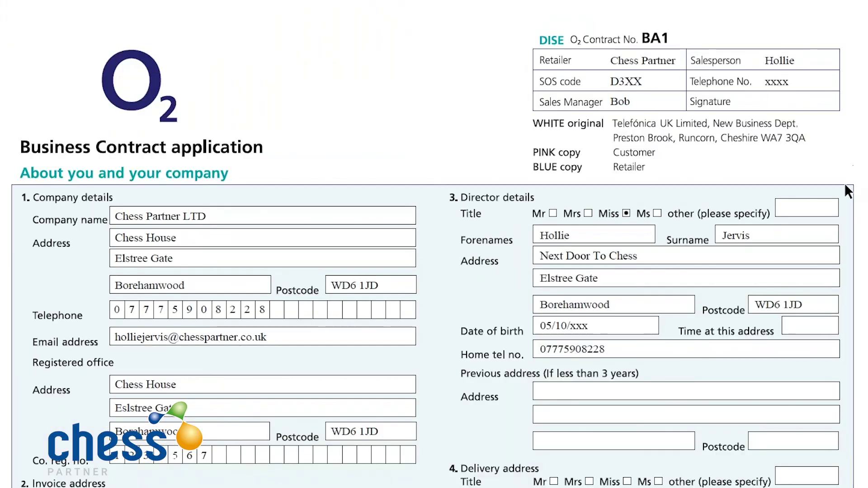